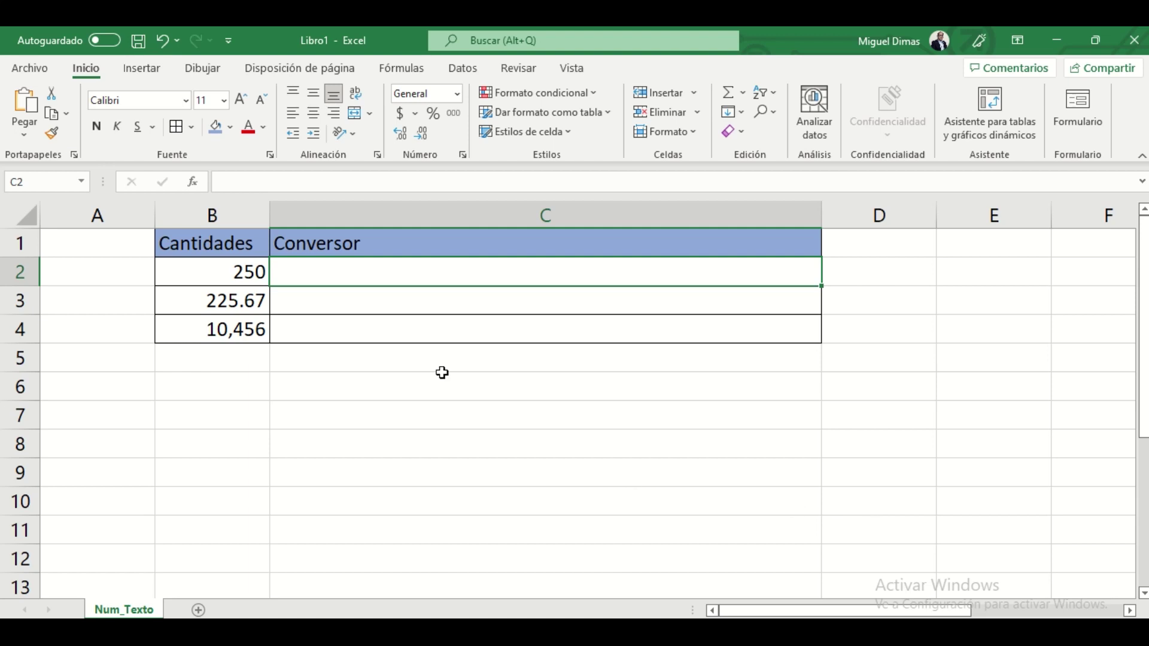
- Select the amounts in B2:B4, then return to Conversor cell C2
left_click_drag(232, 272, 251, 326)
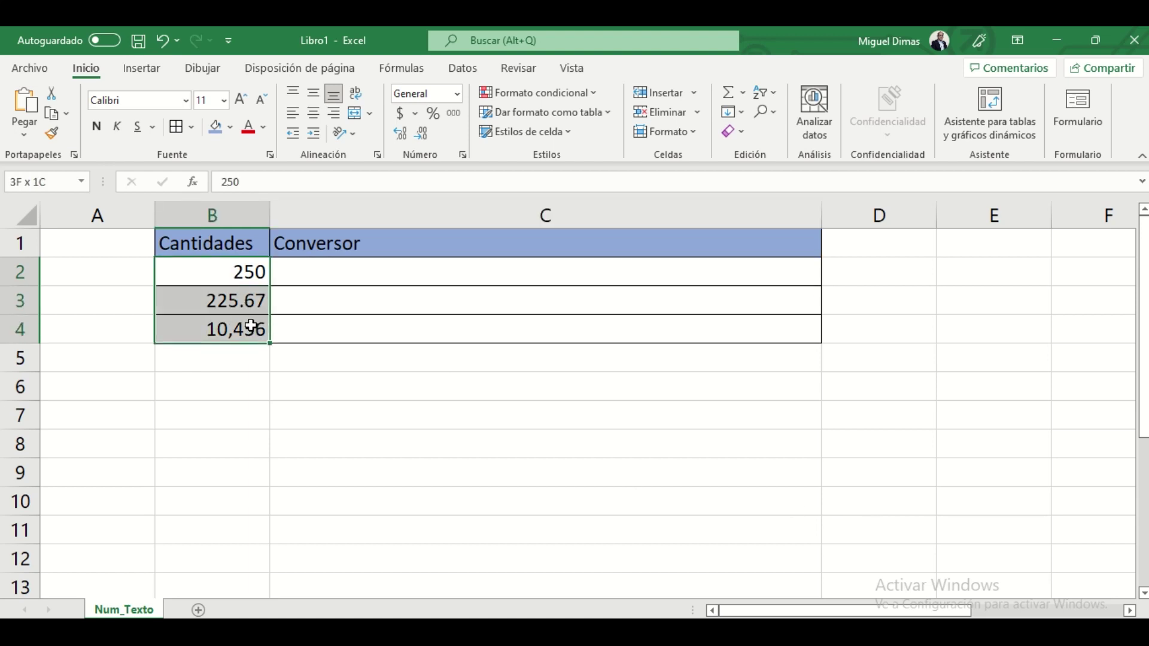
left_click(303, 276)
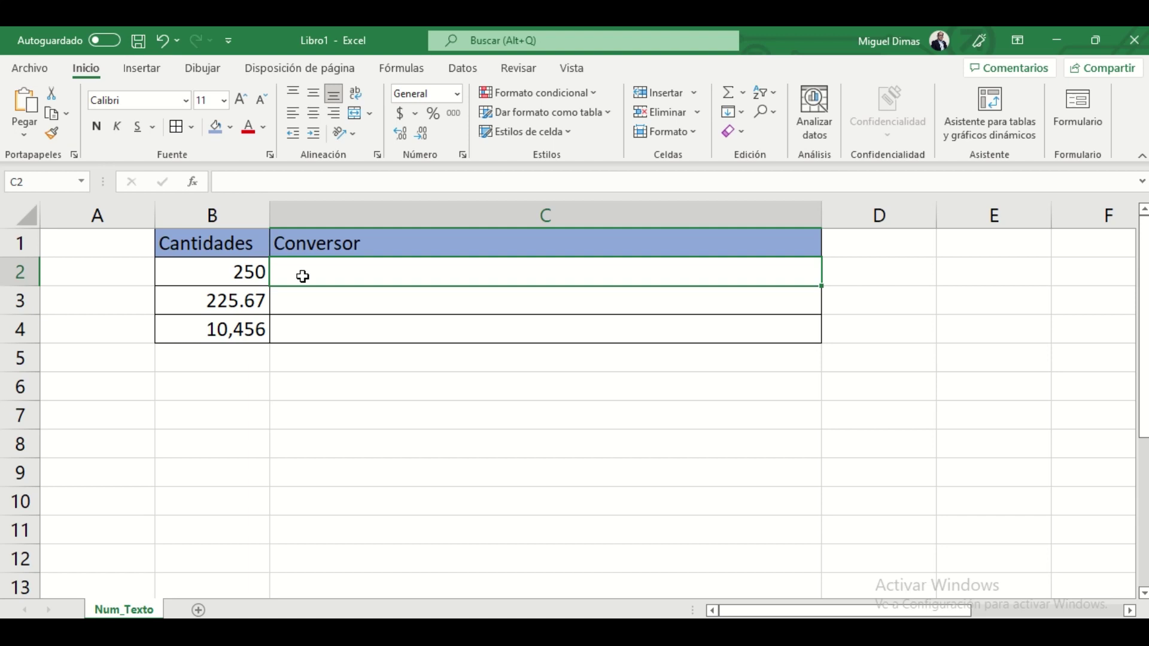
left_click(247, 271)
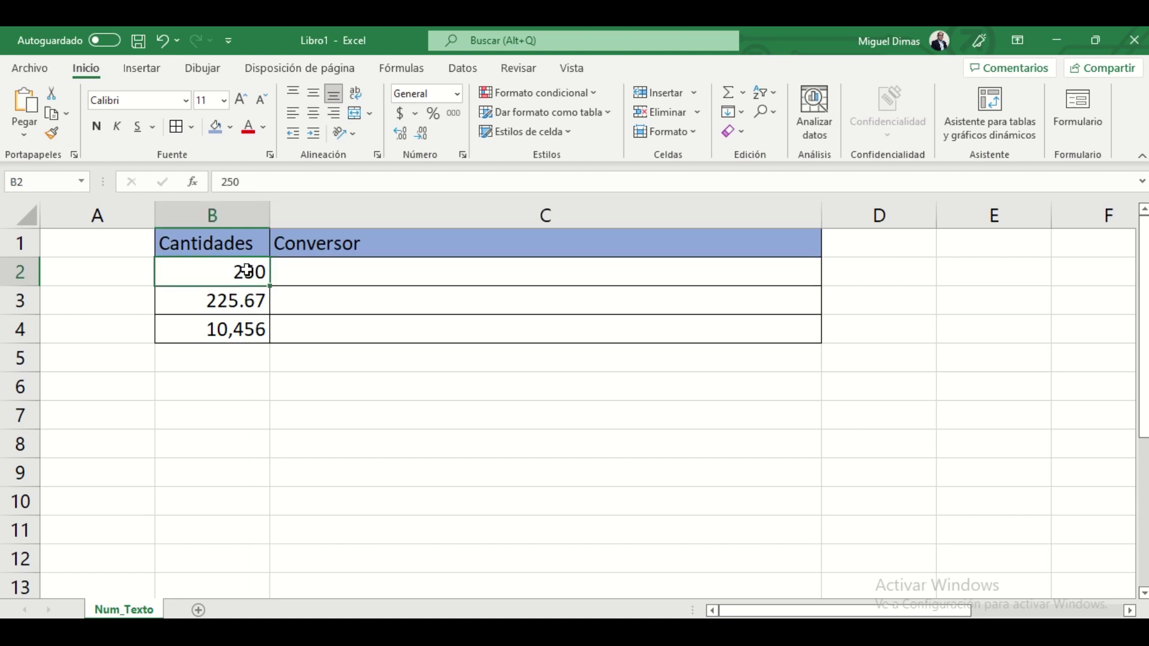
left_click(329, 275)
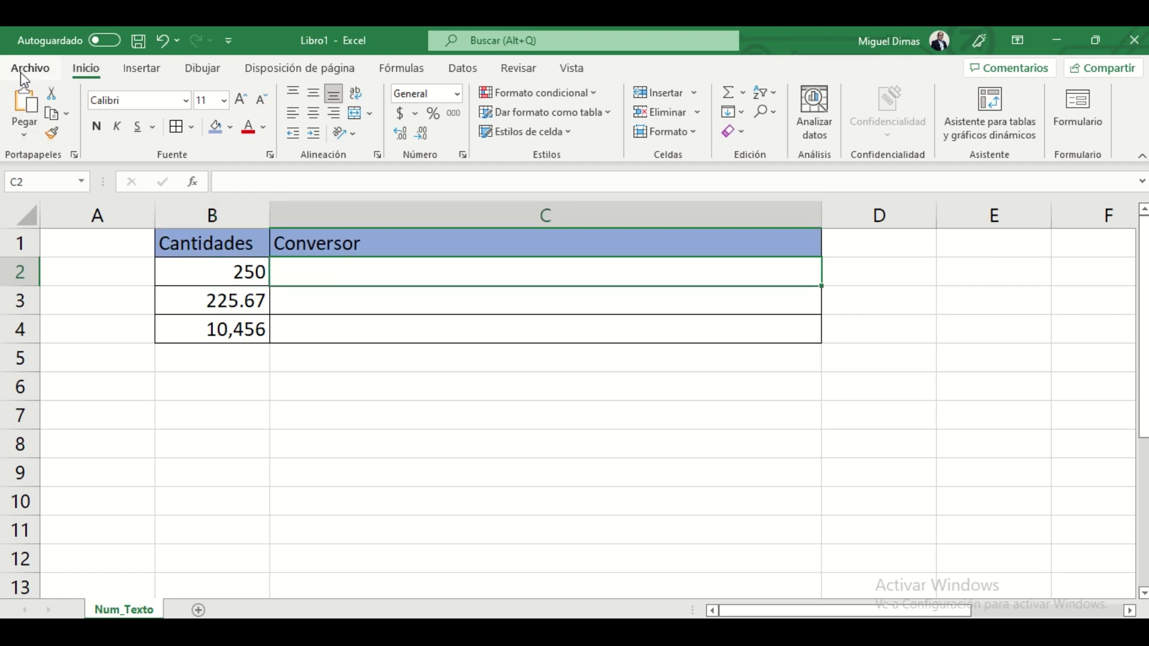
- Open the Complementos de Excel manager through Archivo > Opciones > Complementos
left_click(24, 70)
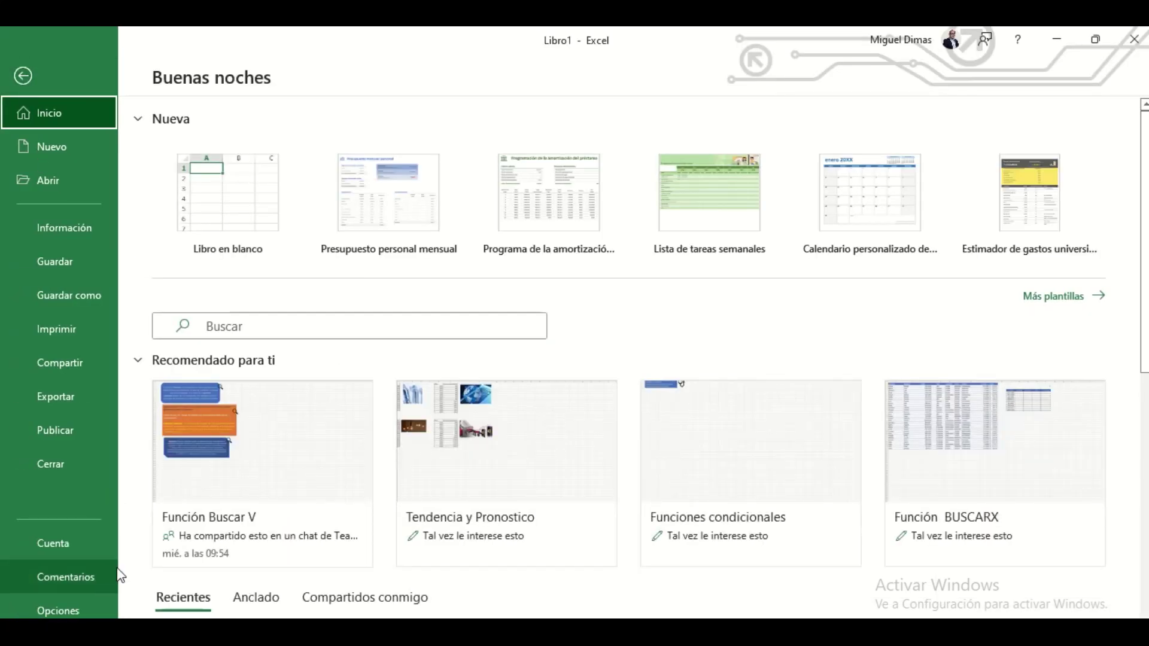
left_click(60, 612)
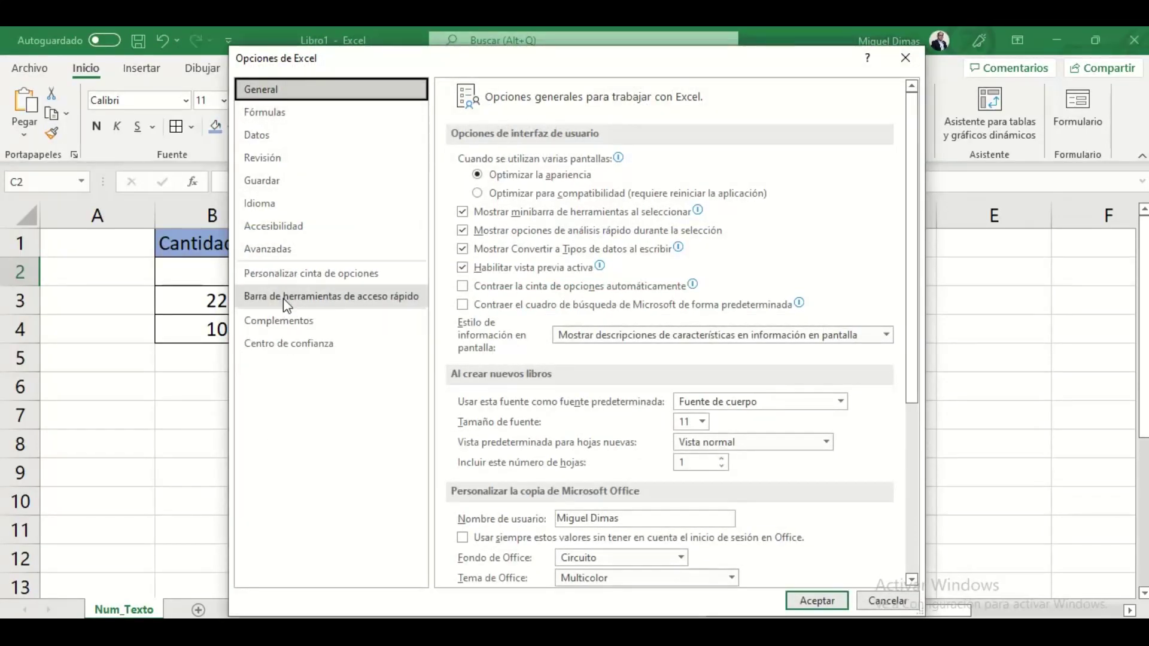
left_click(281, 323)
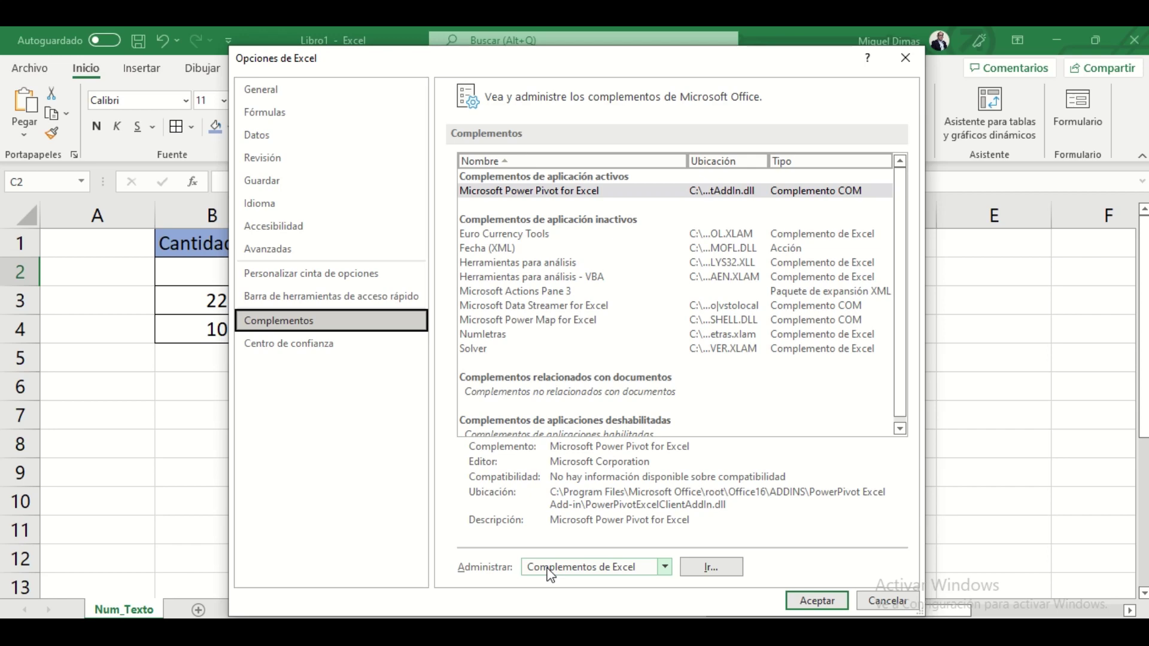
left_click(722, 566)
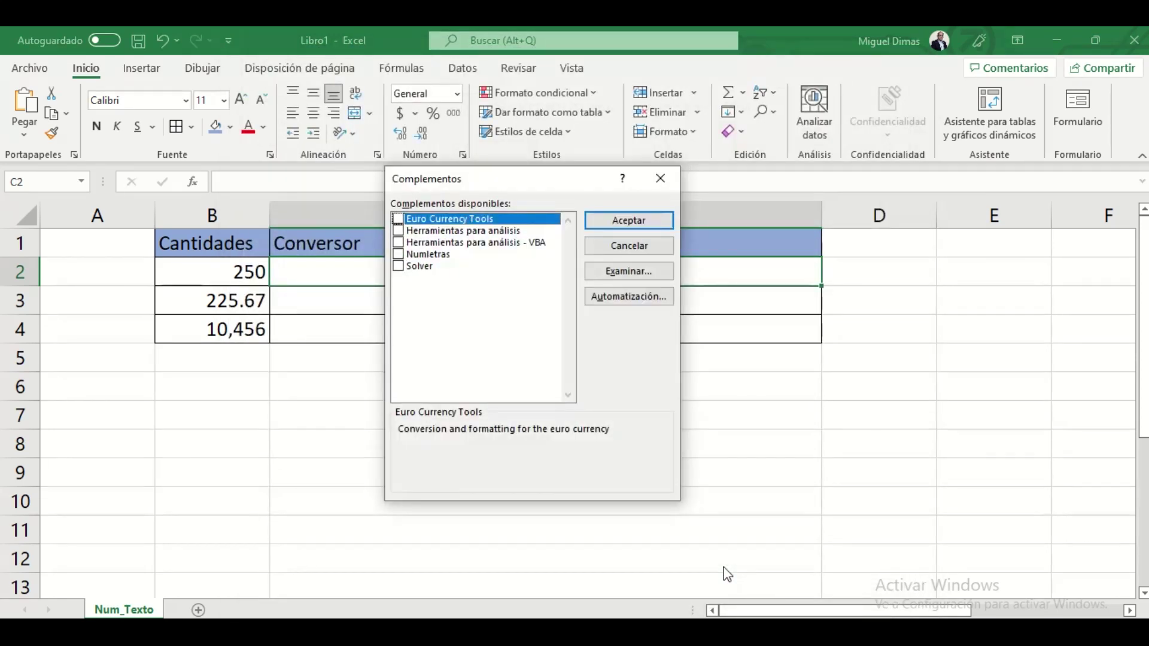
- Load numletras from Escritorio > Complementos, confirm replacing numletras.xlam, and accept Numletras ticked
left_click(646, 277)
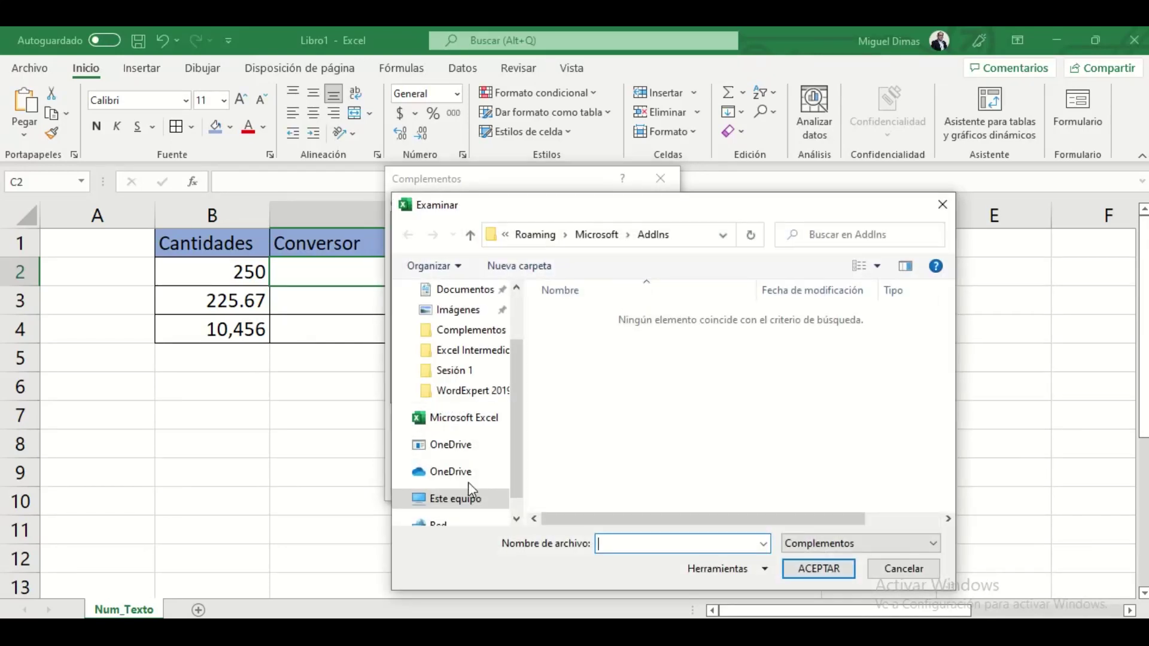
left_click_drag(514, 449, 521, 326)
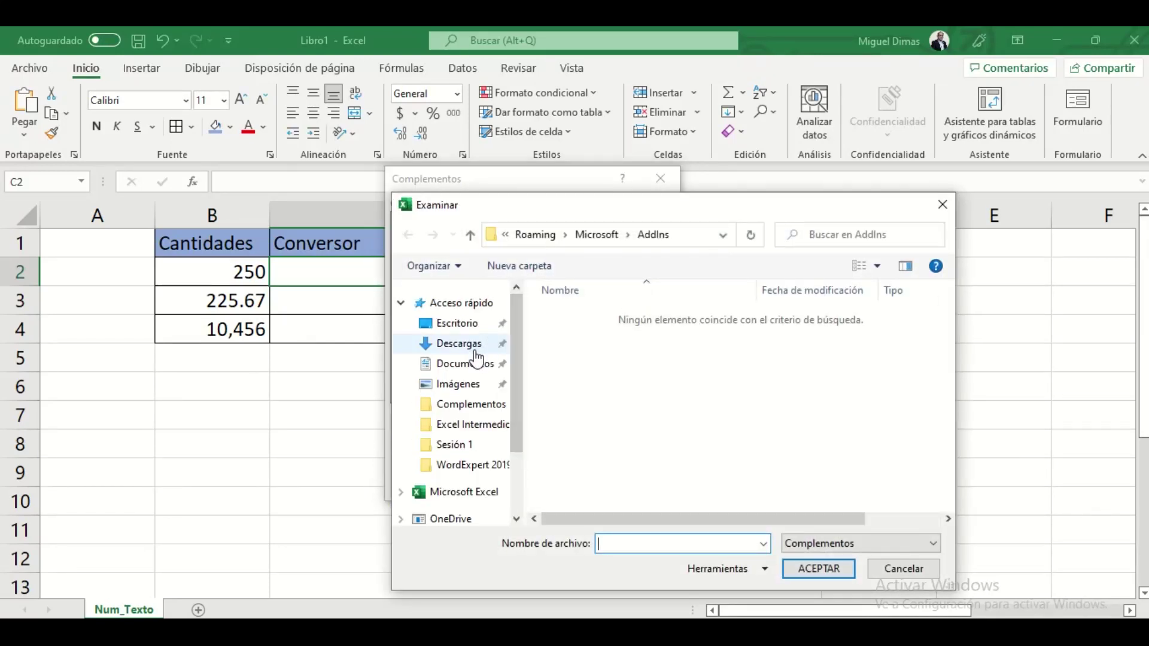
left_click(467, 324)
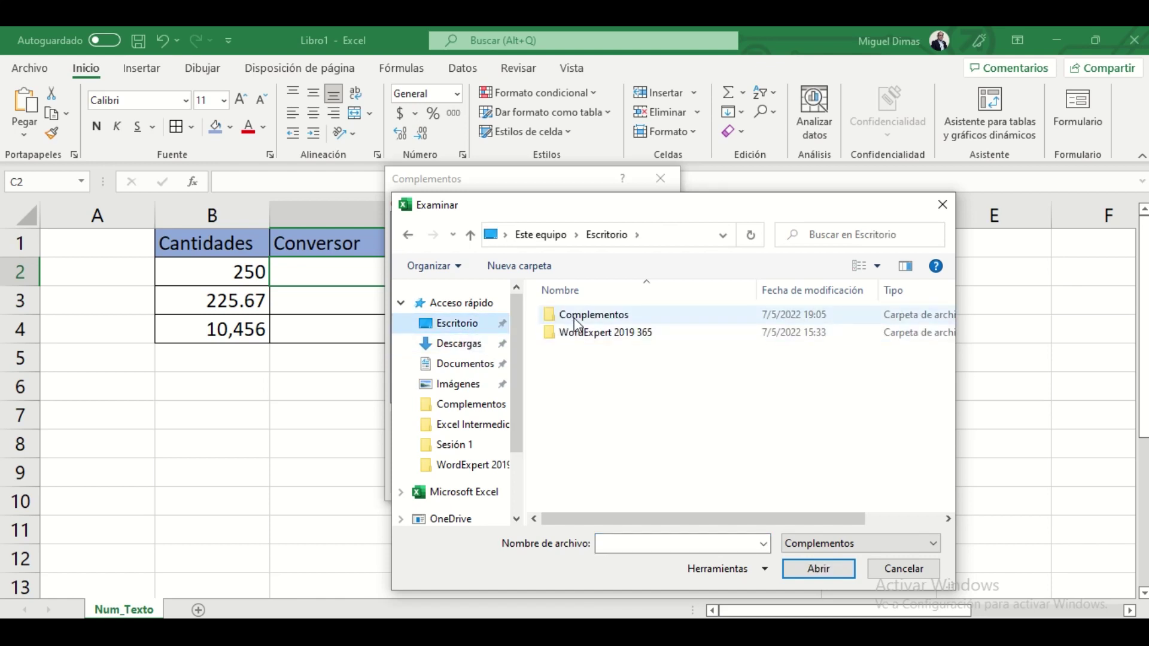
mouse_move(592, 314)
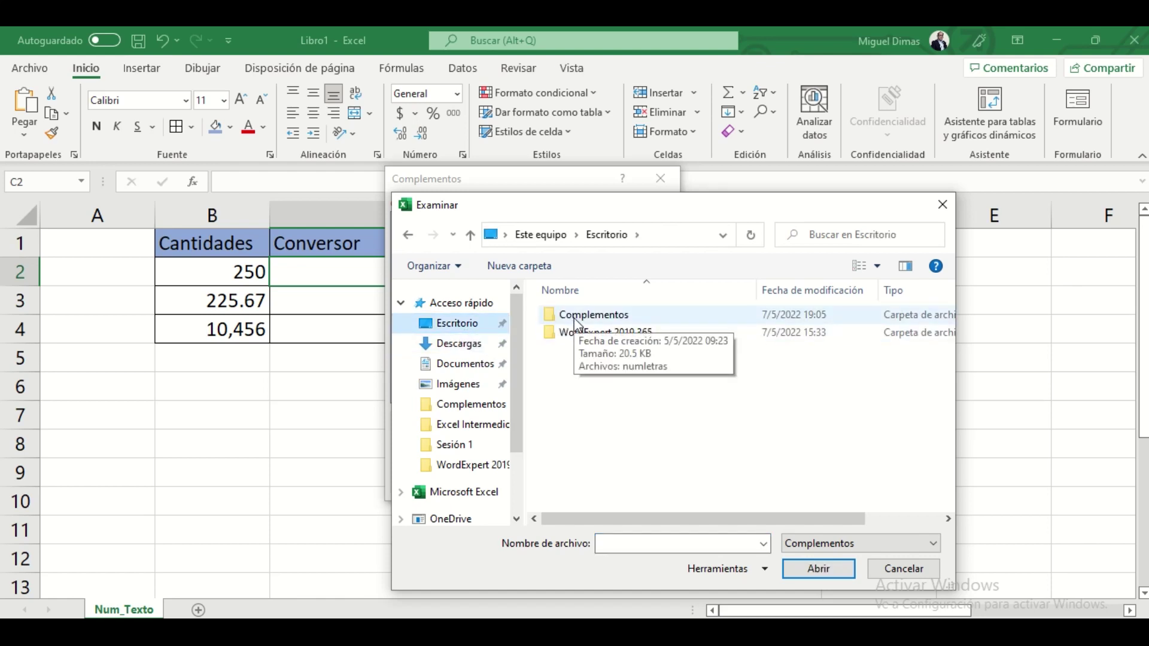
double_click(576, 316)
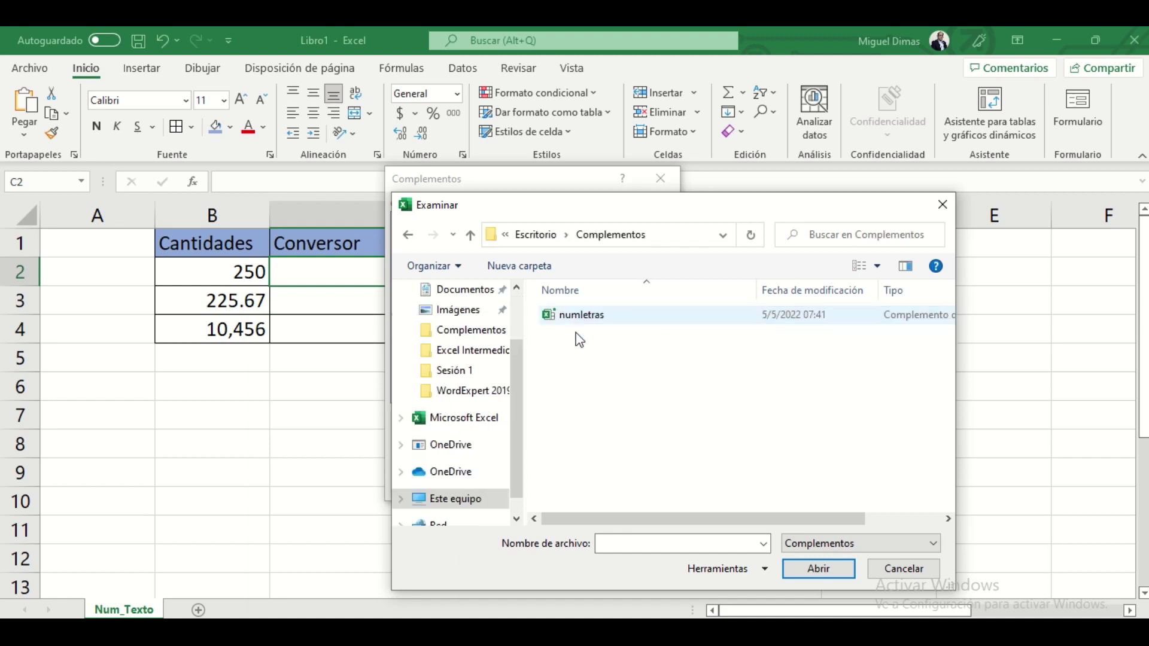
left_click(579, 316)
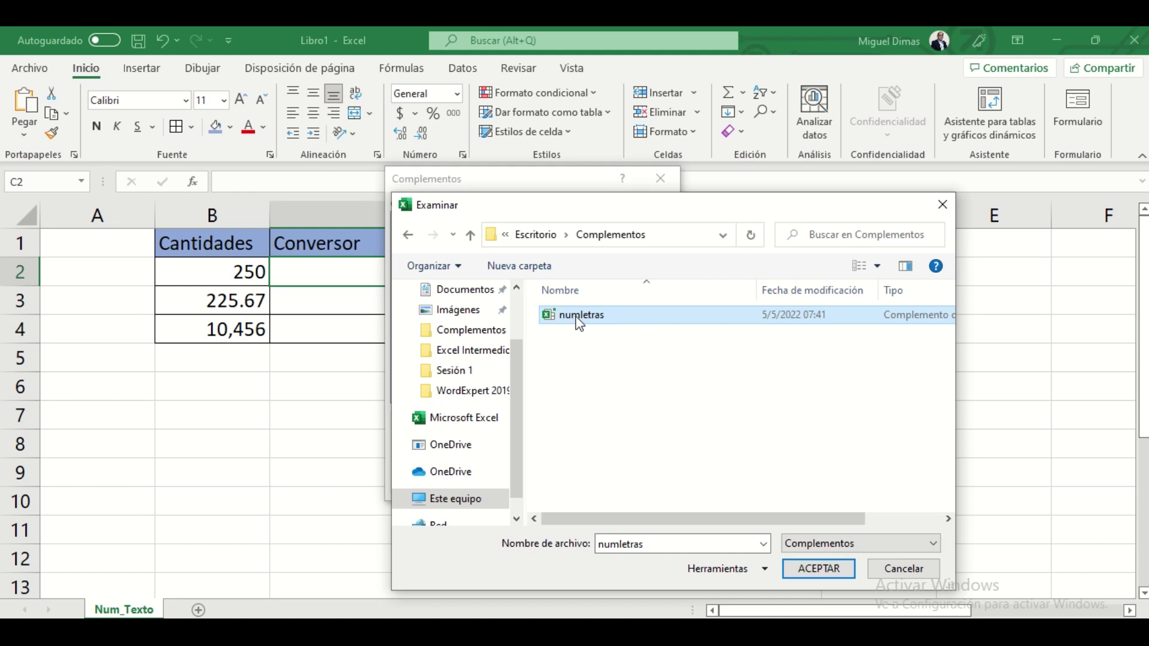
double_click(578, 319)
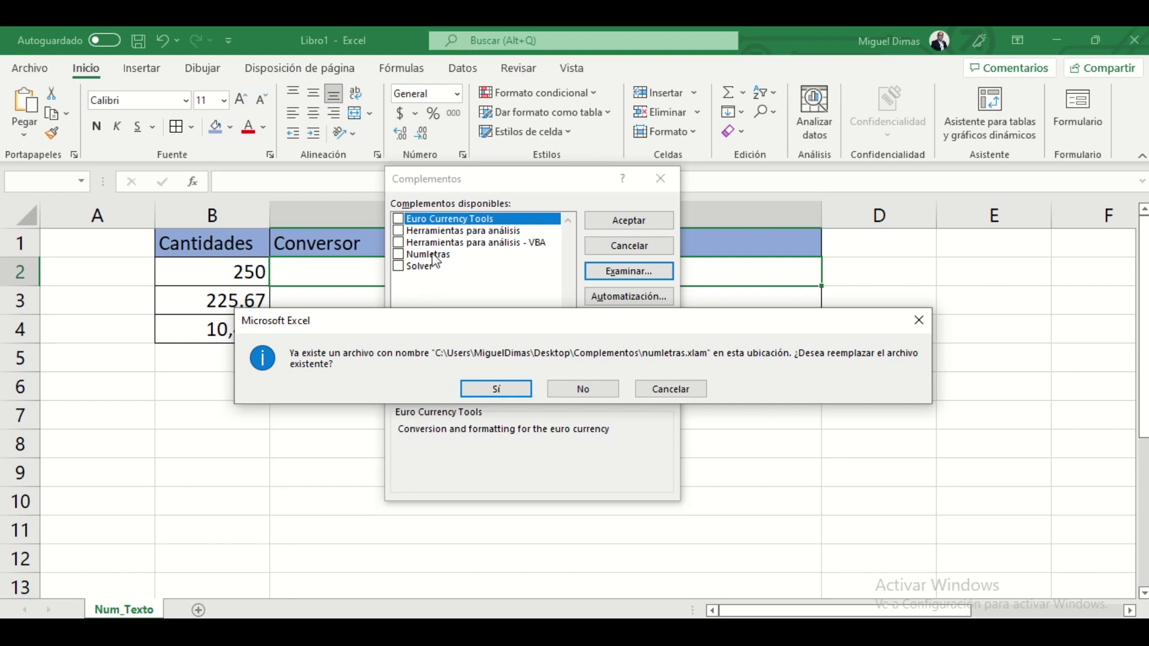
left_click(492, 390)
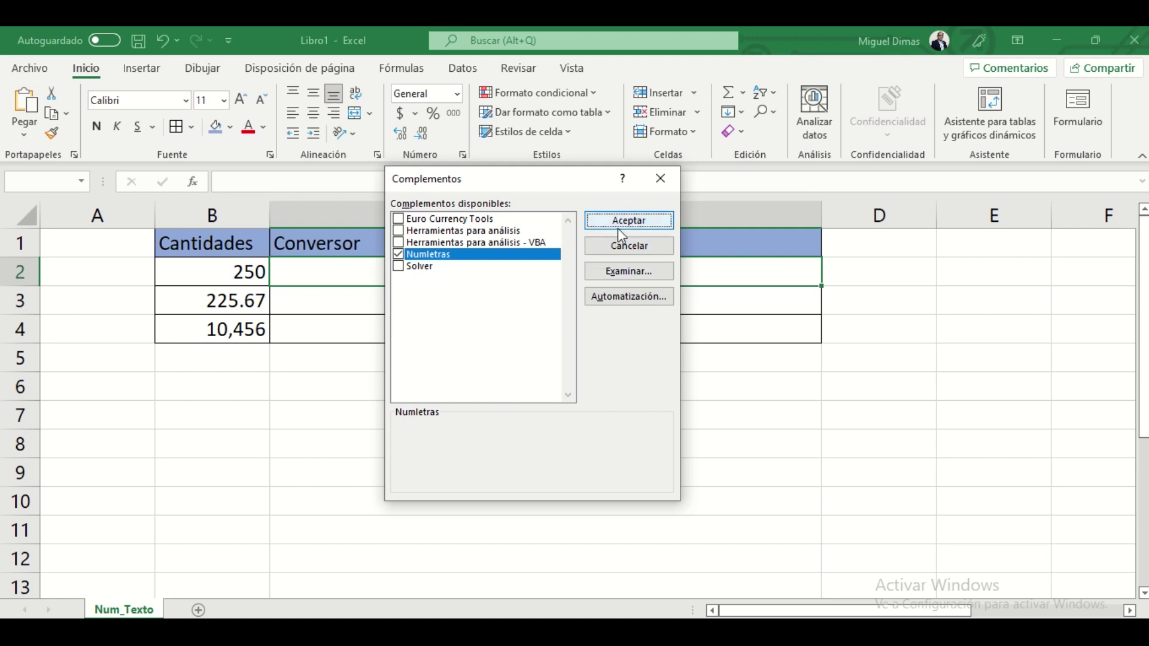
left_click(616, 225)
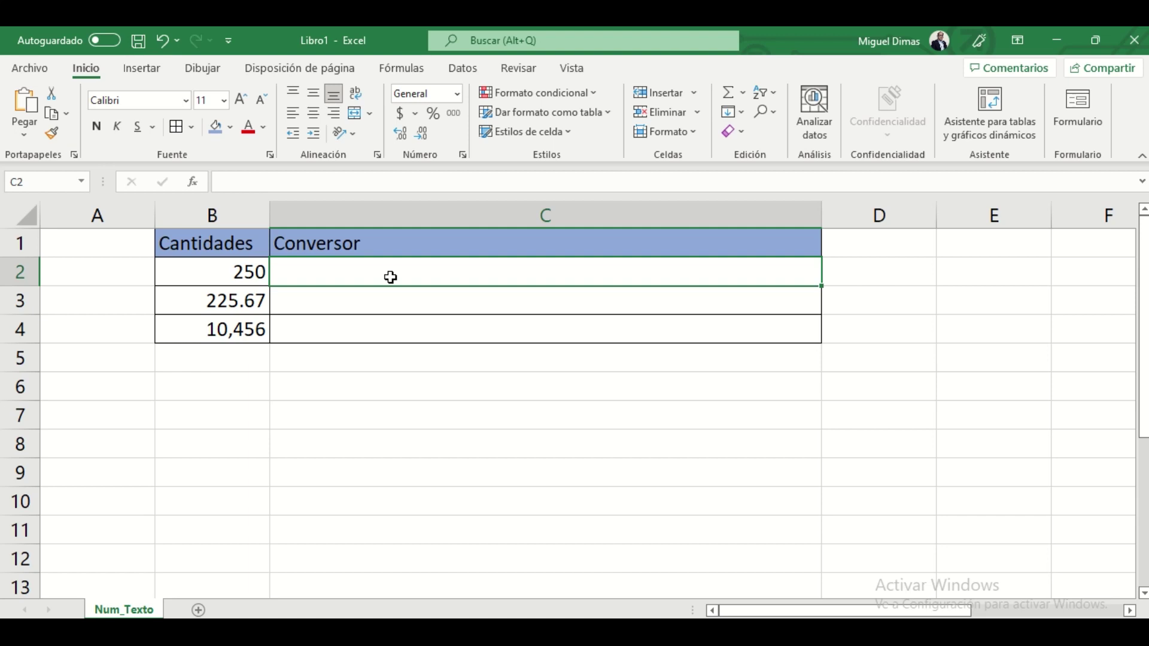
- Enter =NumLetras(B2) in C2 so it shows DOSCIENTOS CINCUENTA 00/100
type("=")
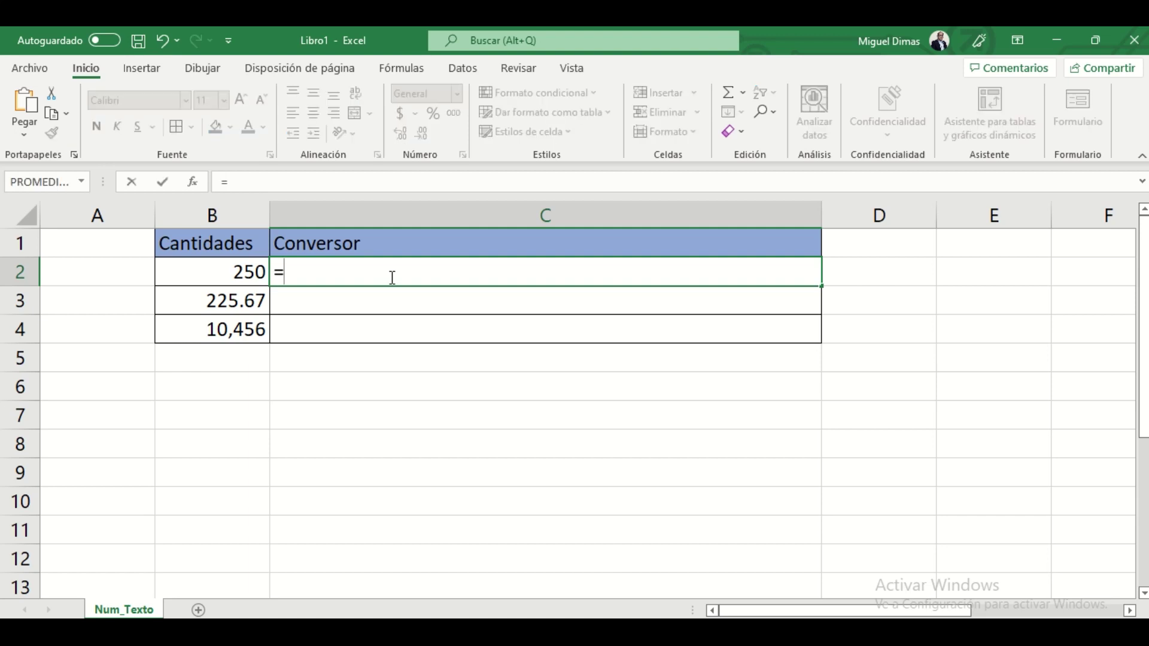
type("Nume")
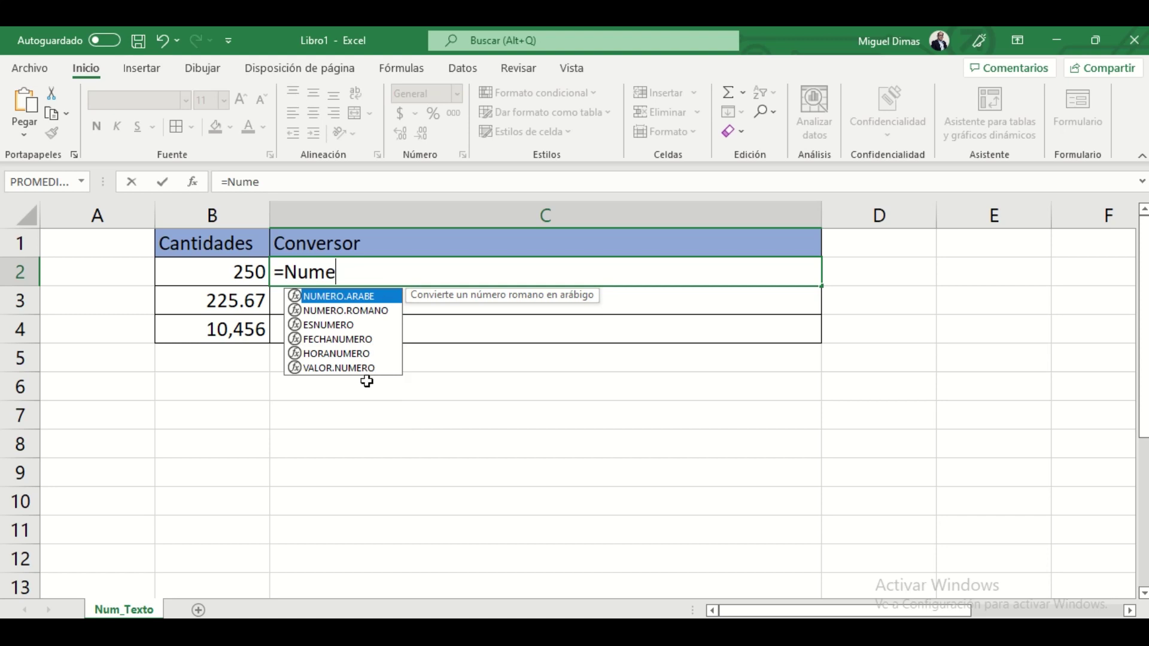
key("BackSpace")
key("BackSpace")
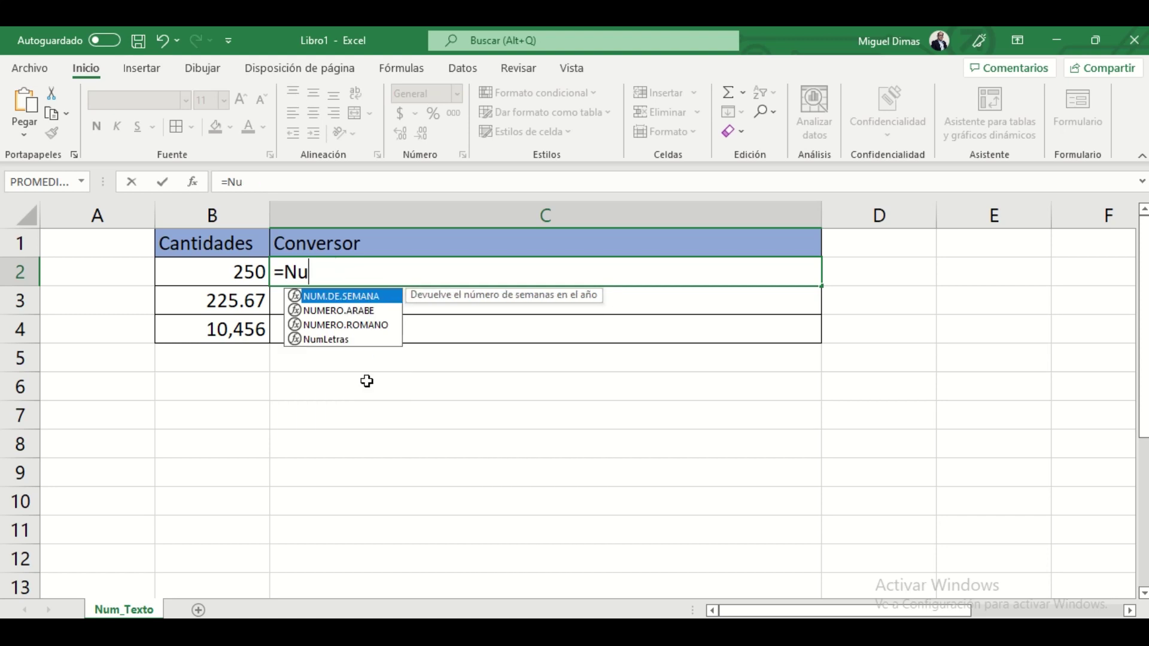
double_click(318, 343)
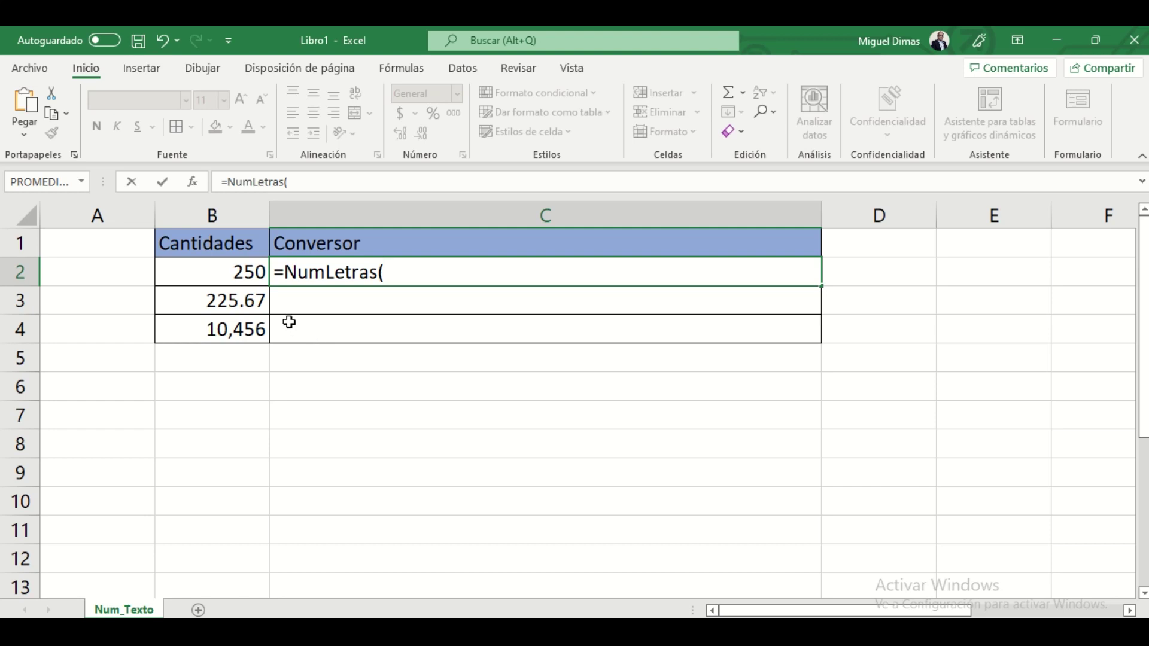
left_click(240, 274)
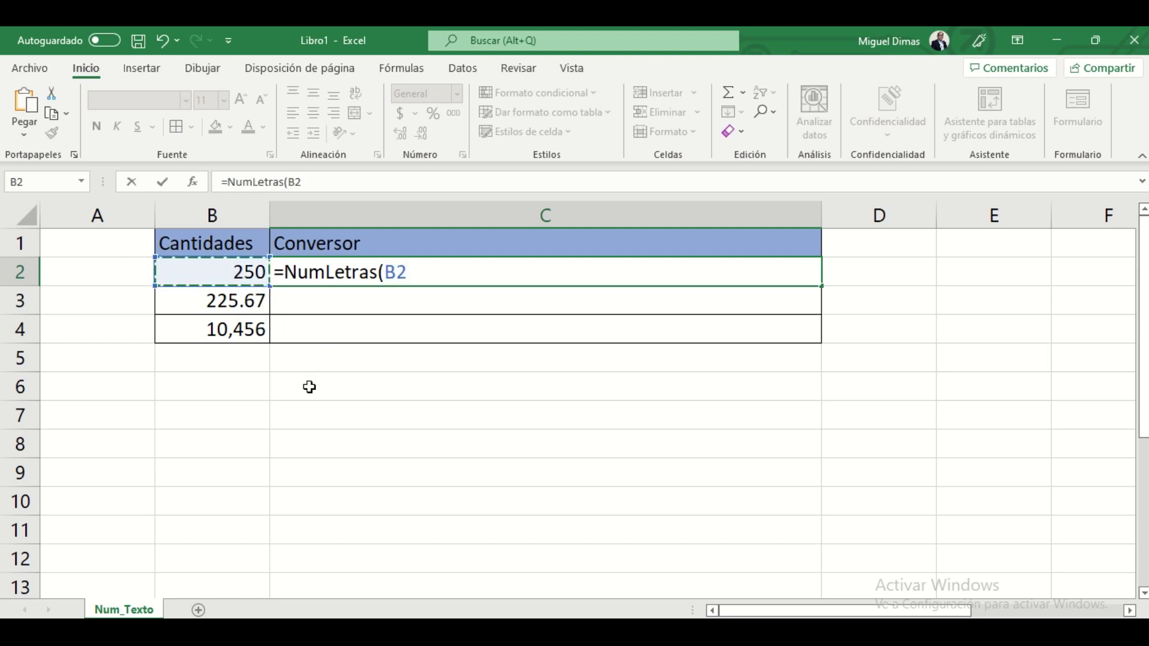
type(")")
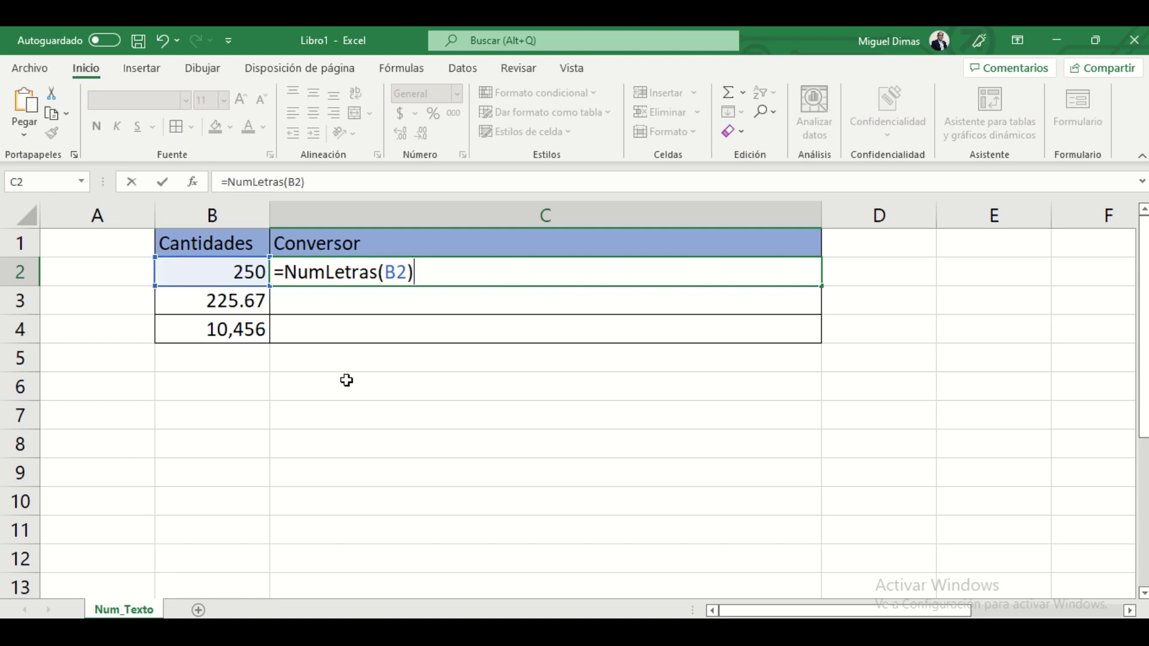
key("Return")
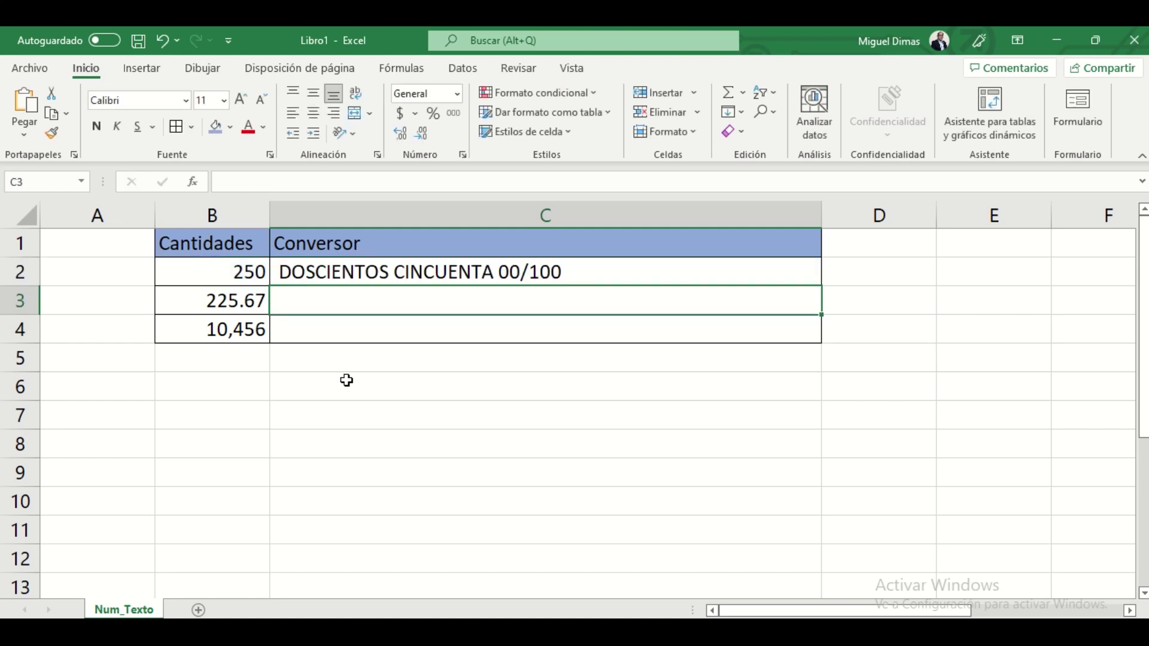
left_click(556, 266)
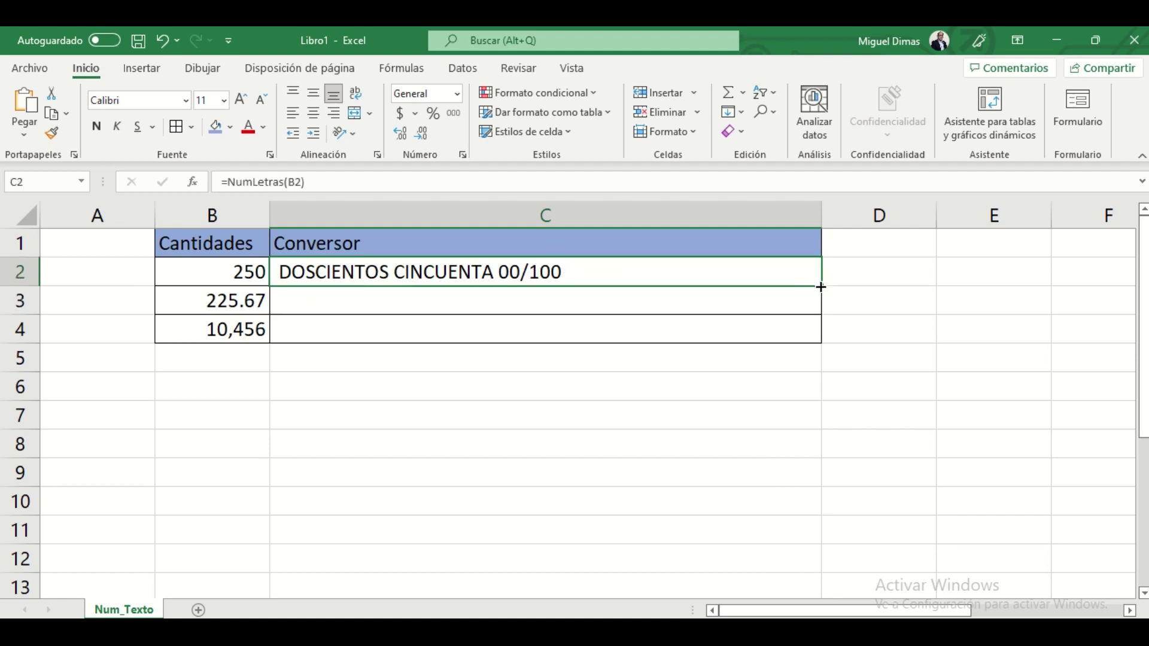
- Fill C2's =NumLetras formula down to C3 and C4
double_click(819, 283)
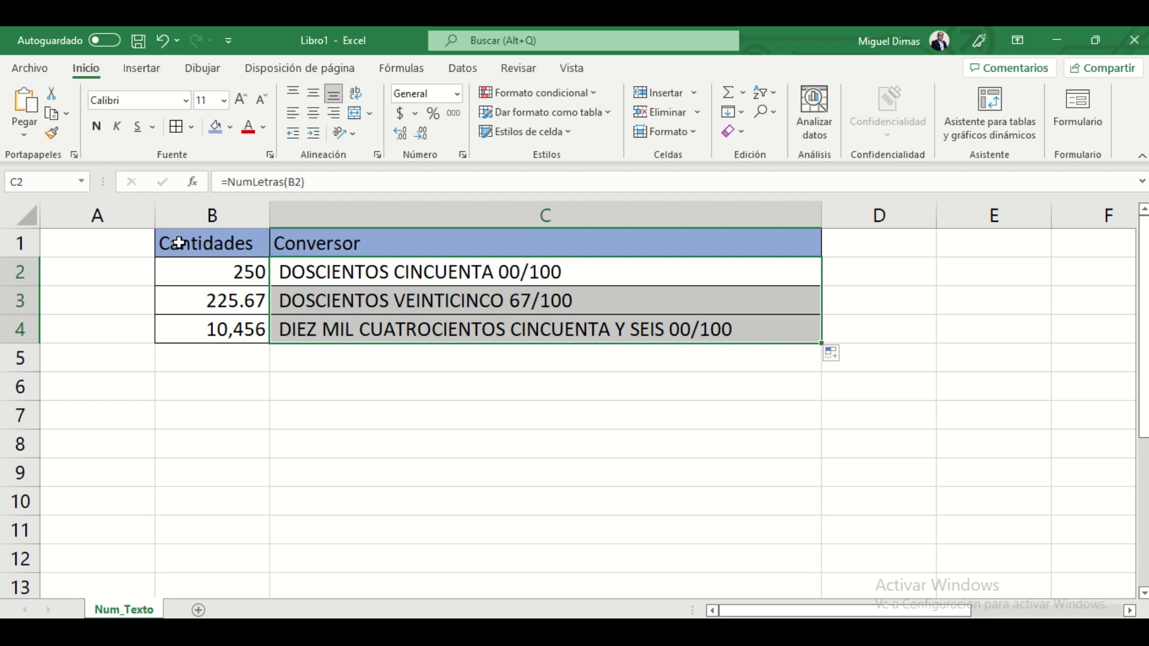
left_click(298, 191)
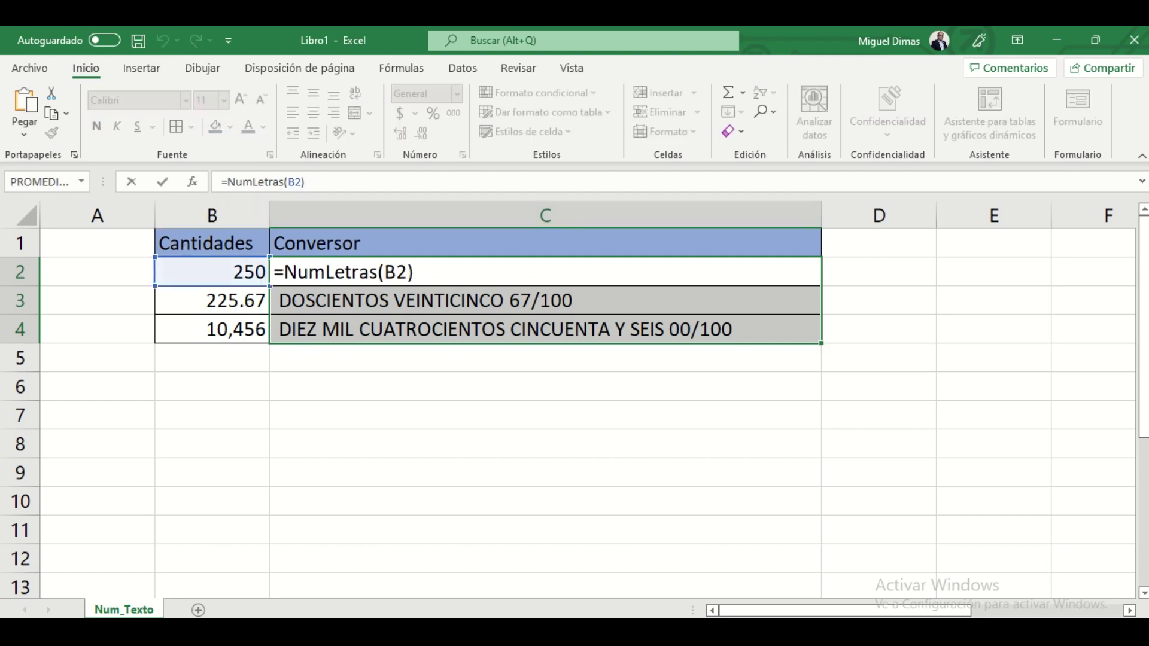
- Change C2 to =NumLetras(B2;"CON";"Dolares") and copy it down to C3:C4
type(";")
type("\"")
type("CON")
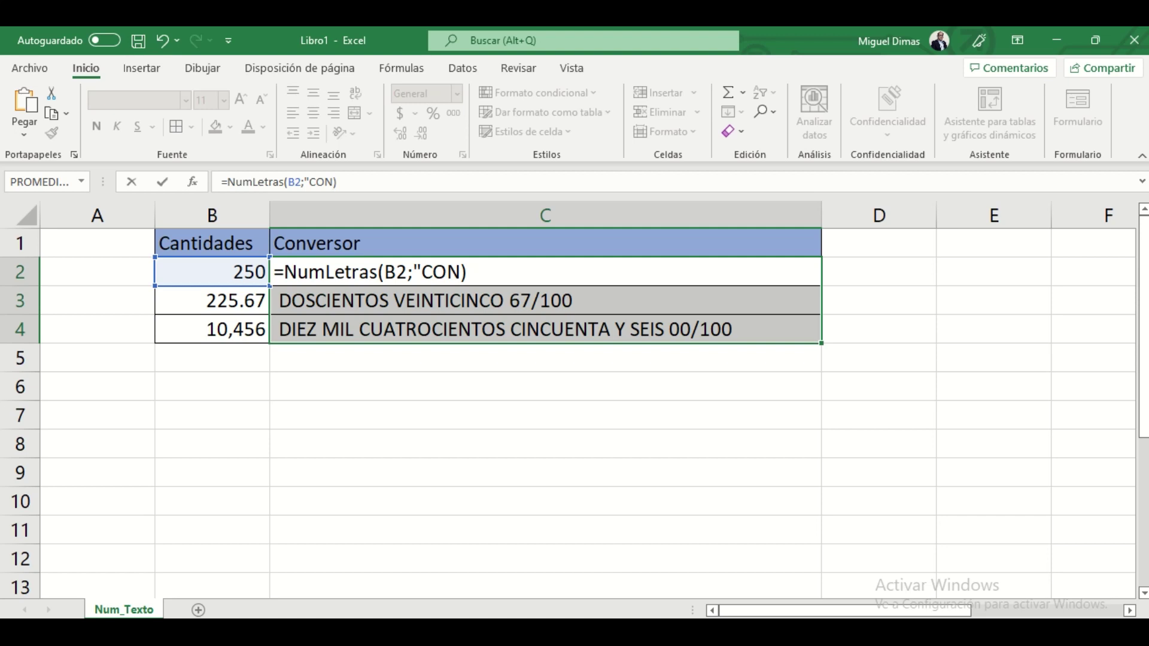
type("\",")
key("BackSpace")
type(";\"D")
key("Right")
type("olares\"")
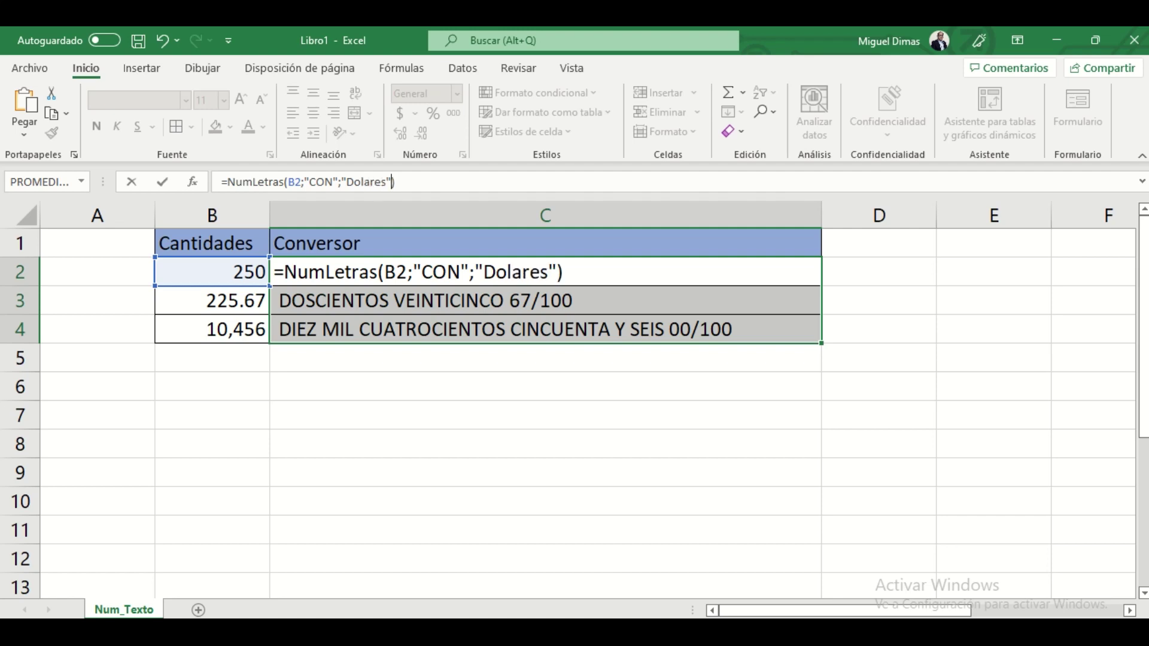
key("Return")
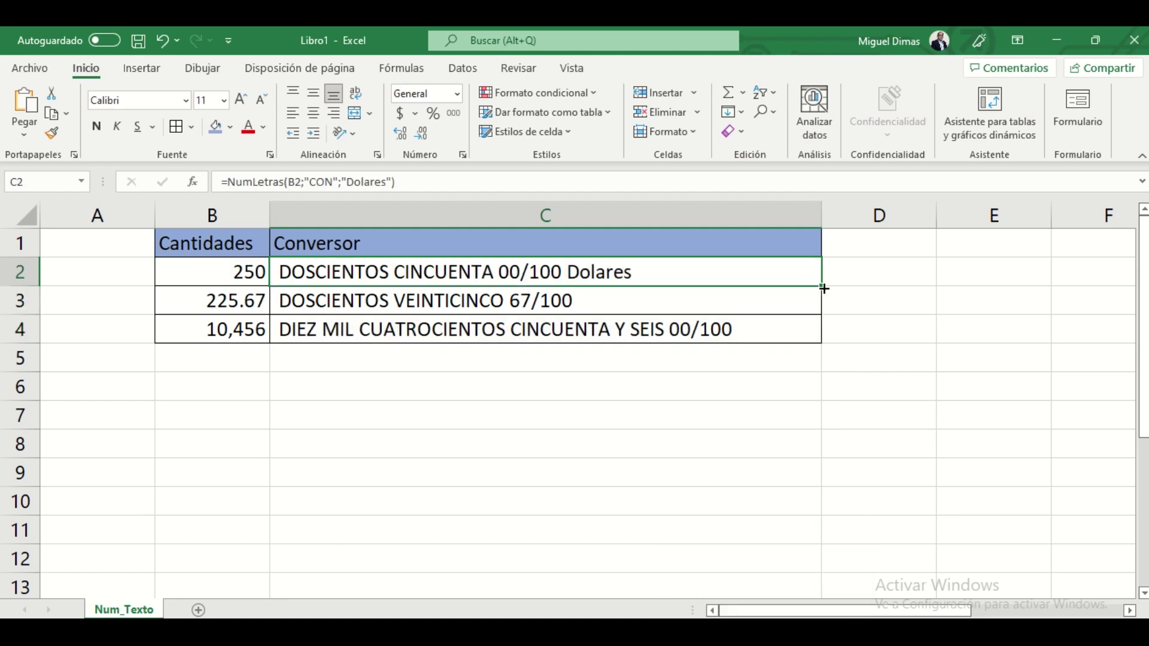
left_click_drag(821, 286, 820, 353)
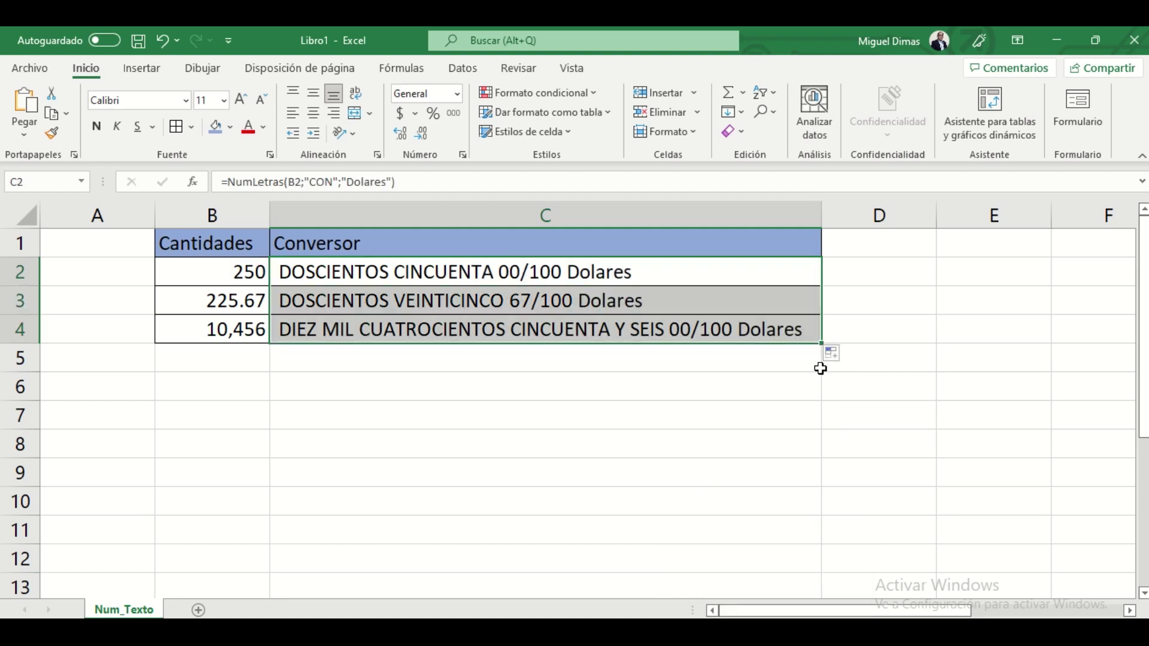
left_click_drag(347, 182, 388, 182)
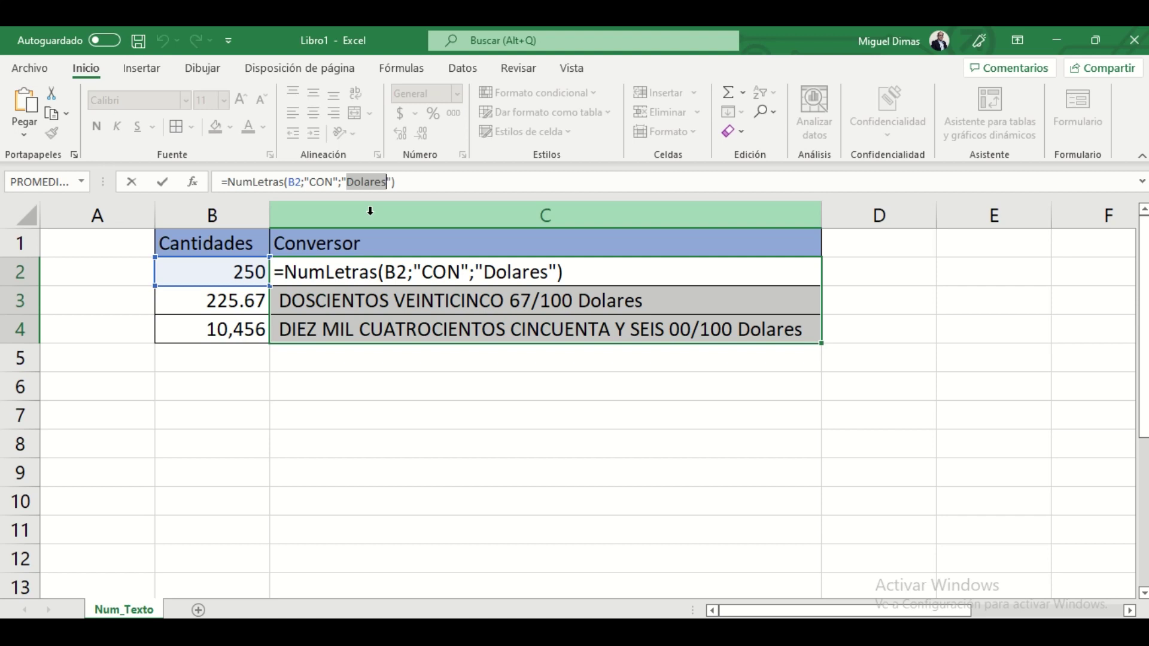
- Replace Dolares with Quetzales in C2's formula and fill it down to C4
key("BackSpace")
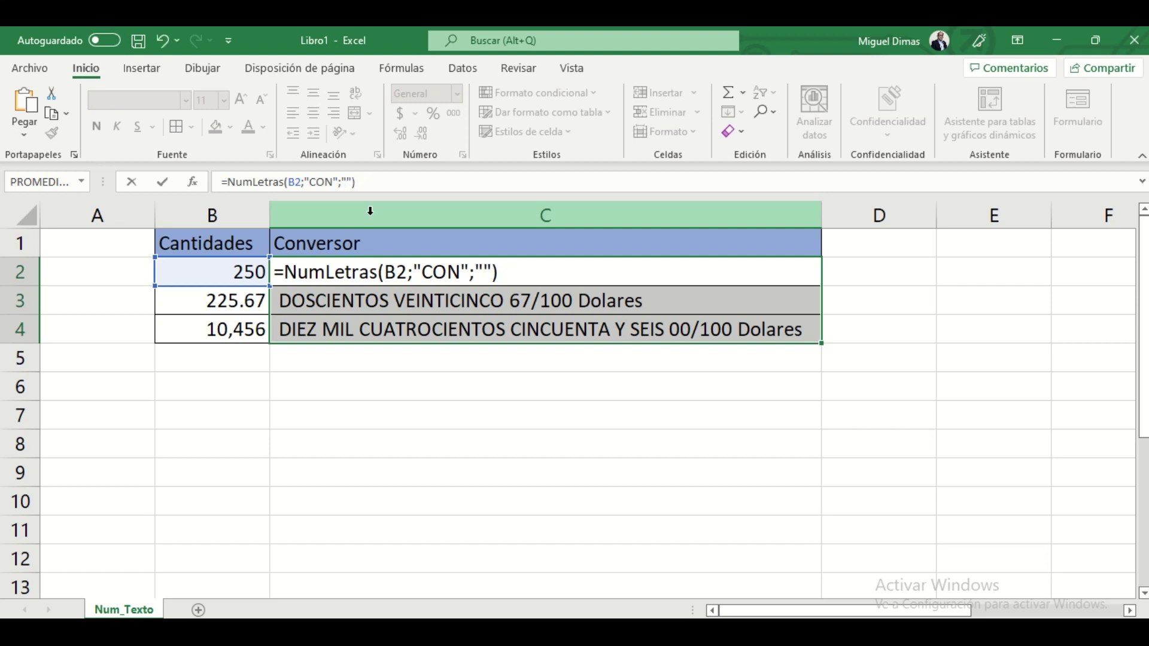
type("Quet")
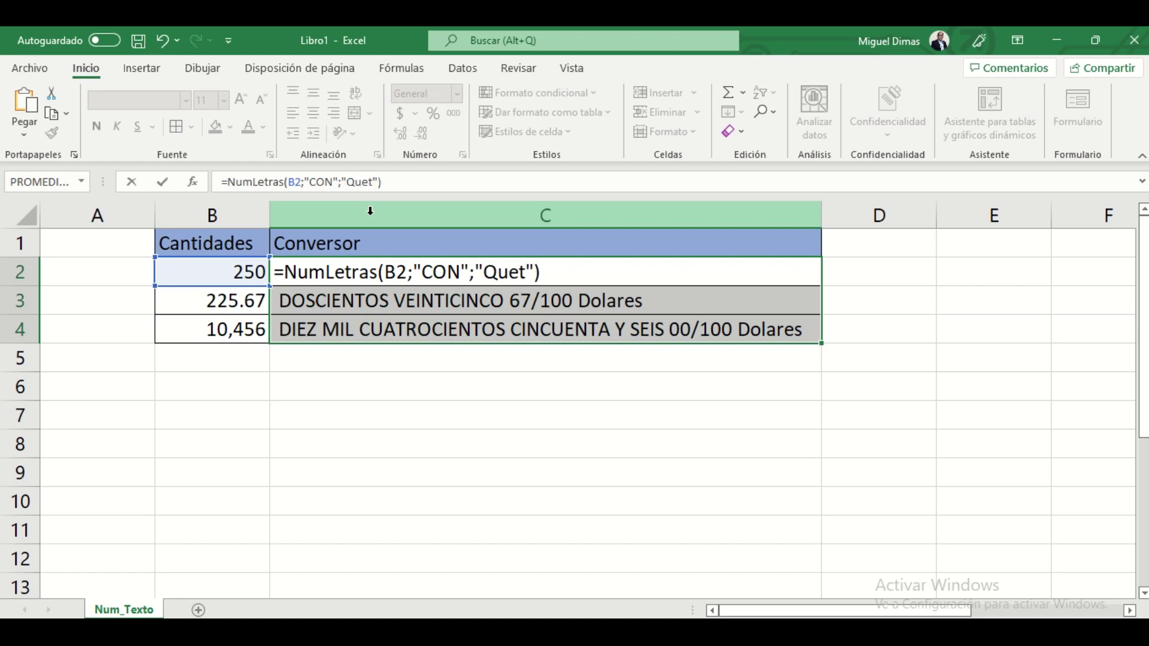
type("zales")
key("Return")
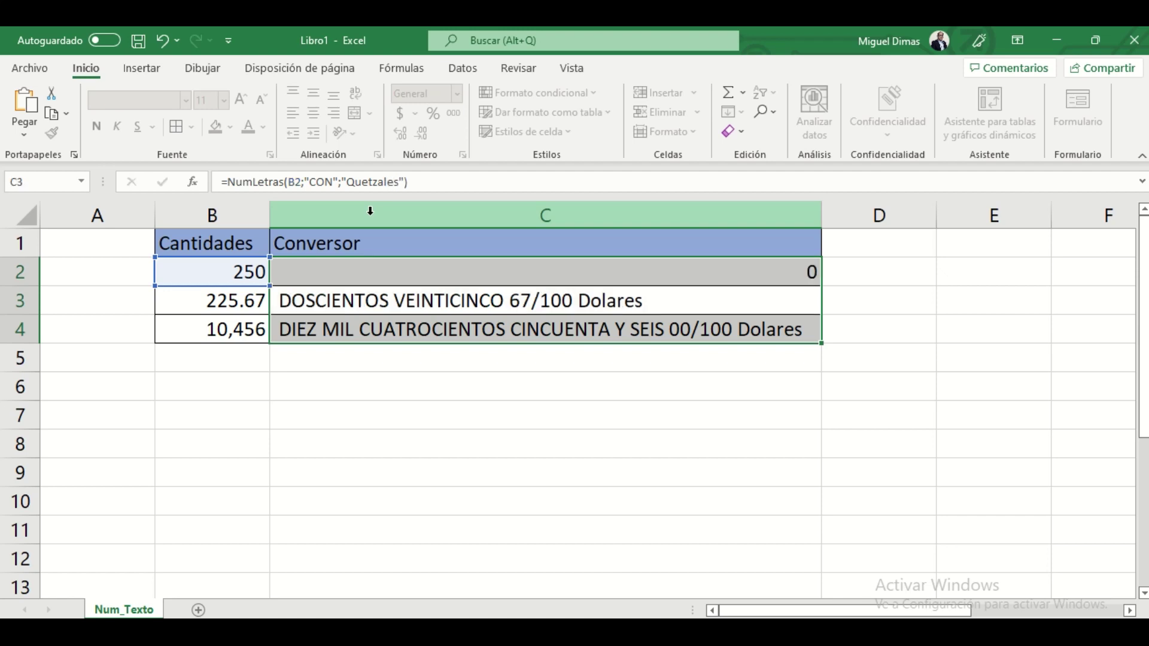
left_click(679, 268)
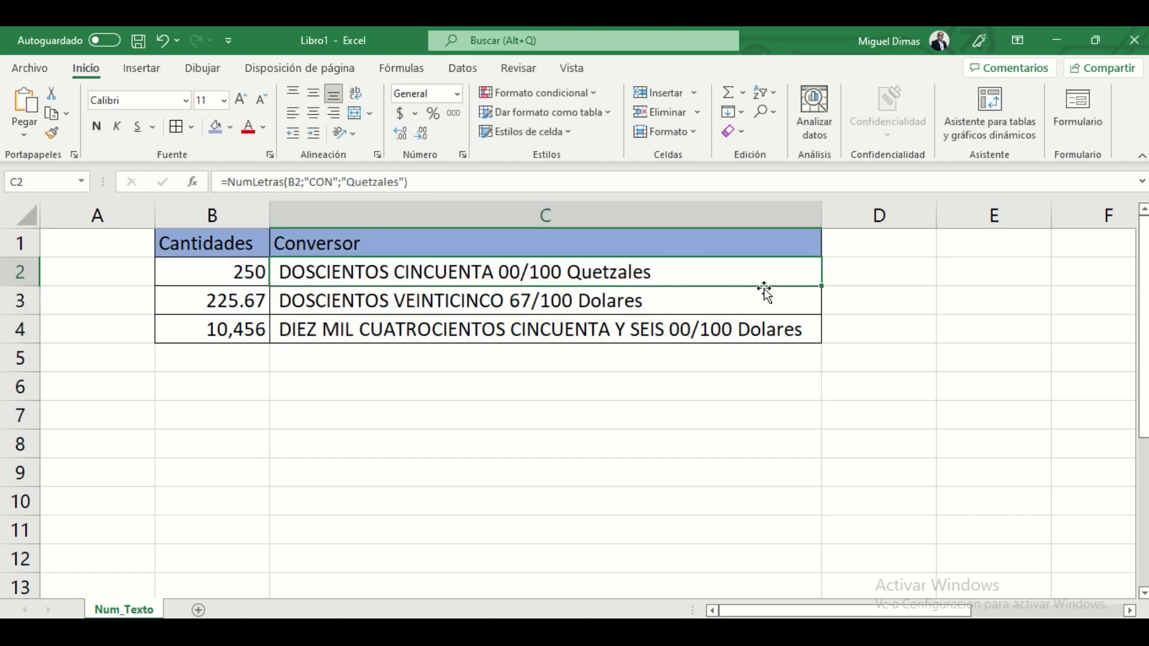
double_click(821, 289)
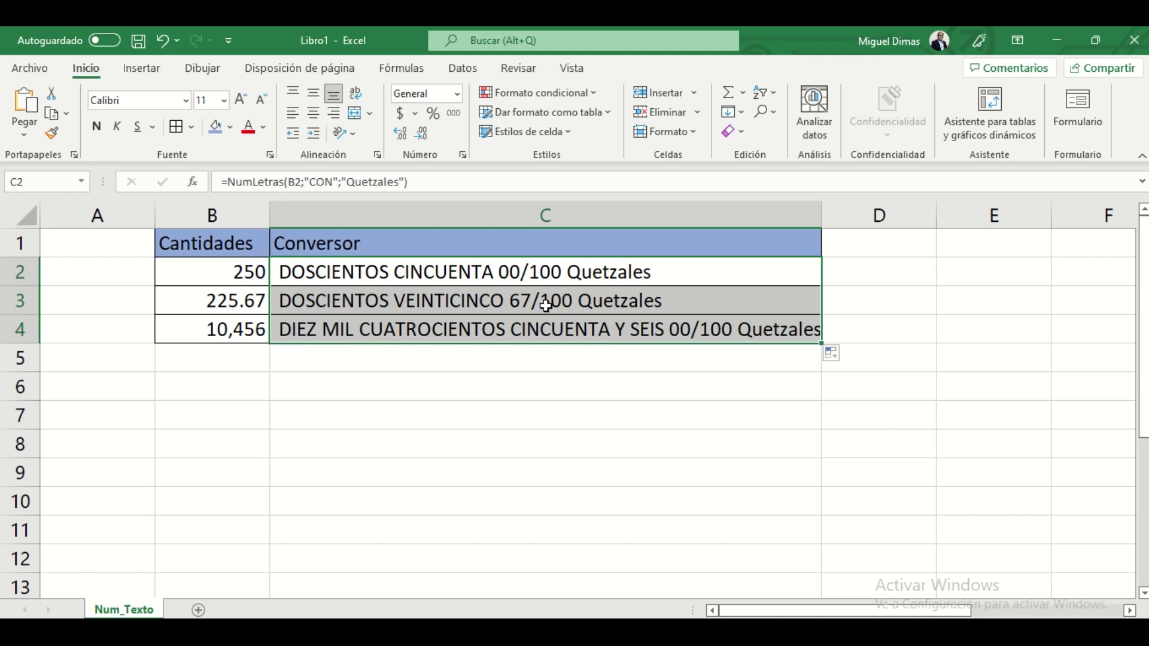
- Select the word Quetzales in C2's formula
left_click_drag(351, 183, 399, 183)
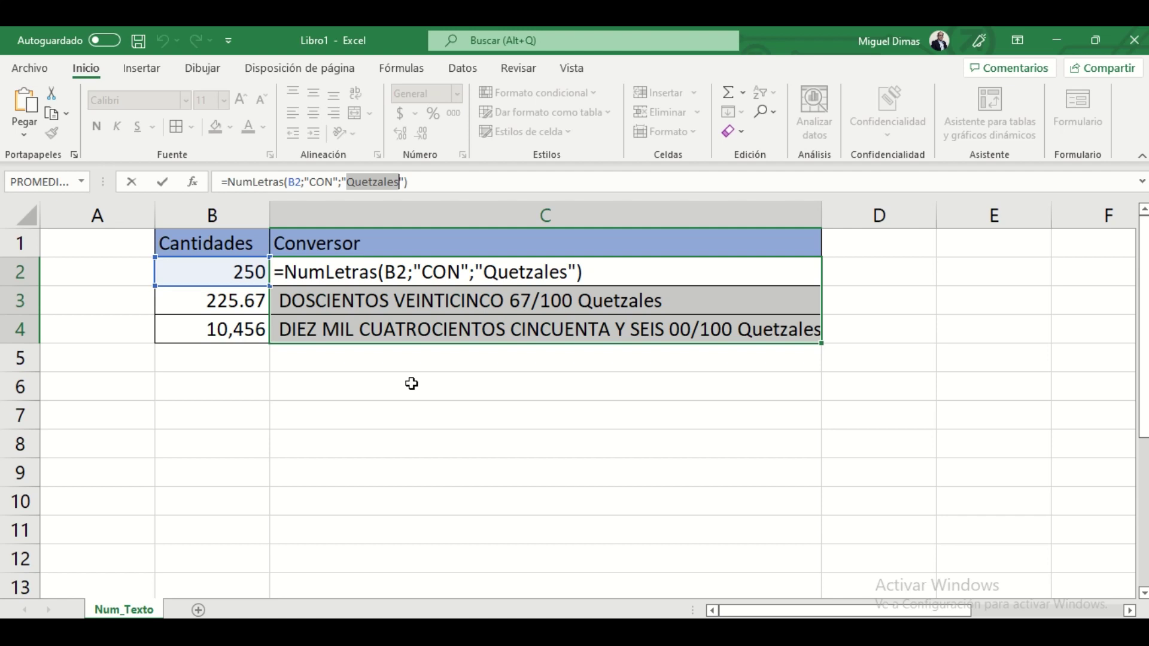
- Put Dolares back in C2's formula, fill it to C3:C4, and widen column C
type("Dolares")
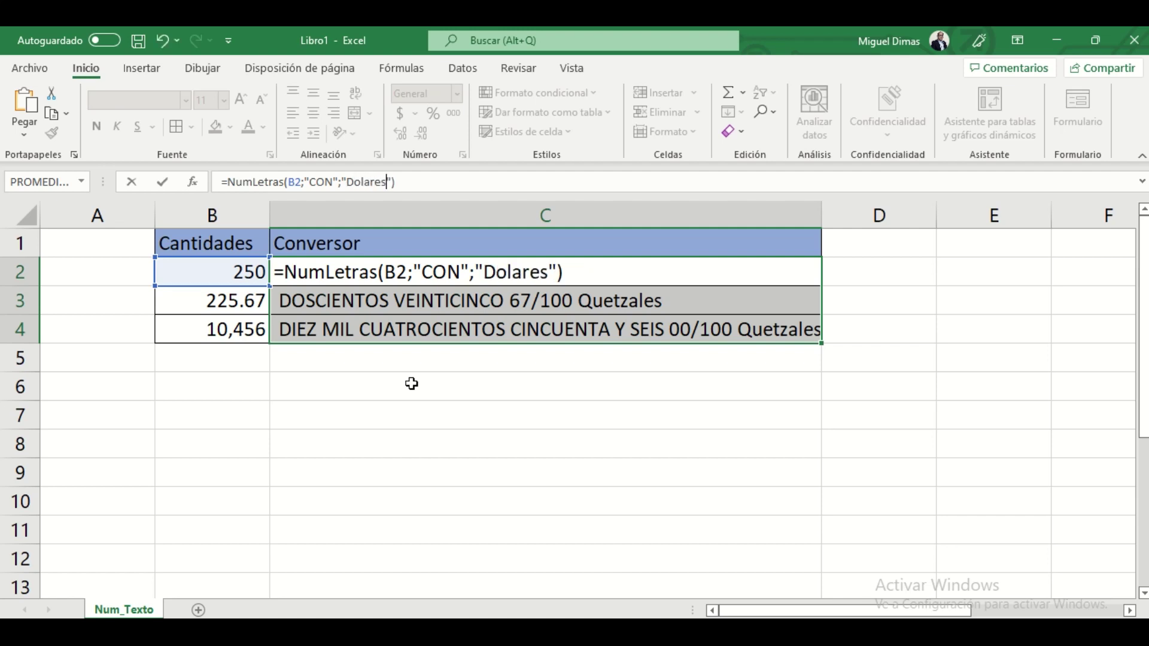
key("Return")
left_click(639, 271)
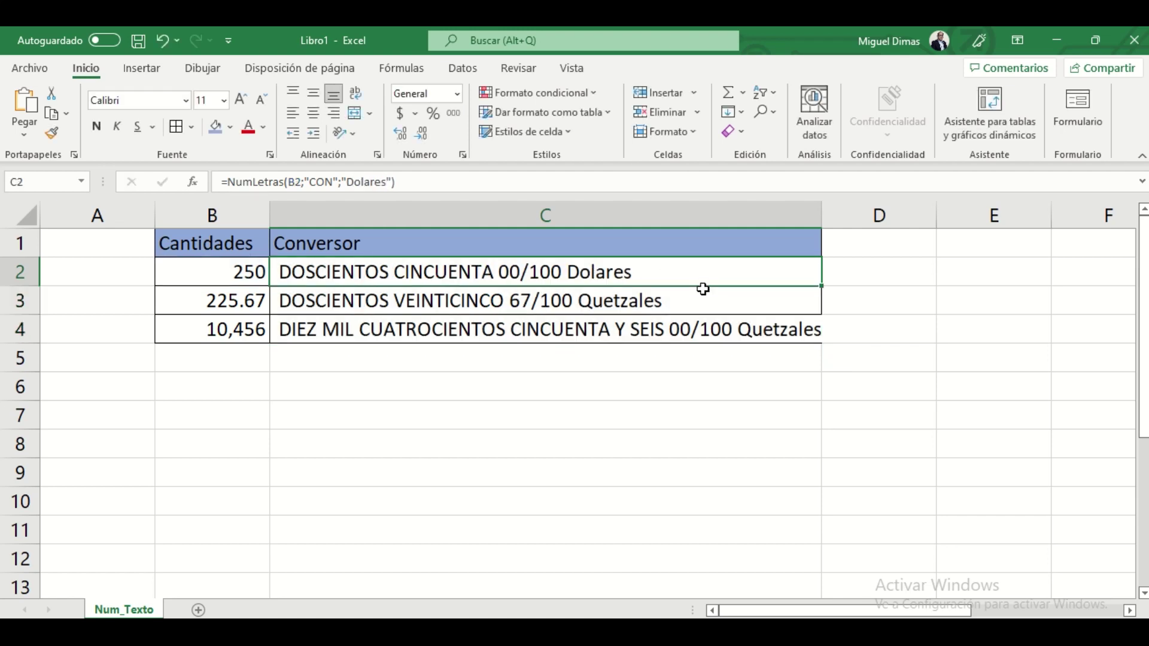
left_click_drag(821, 286, 825, 291)
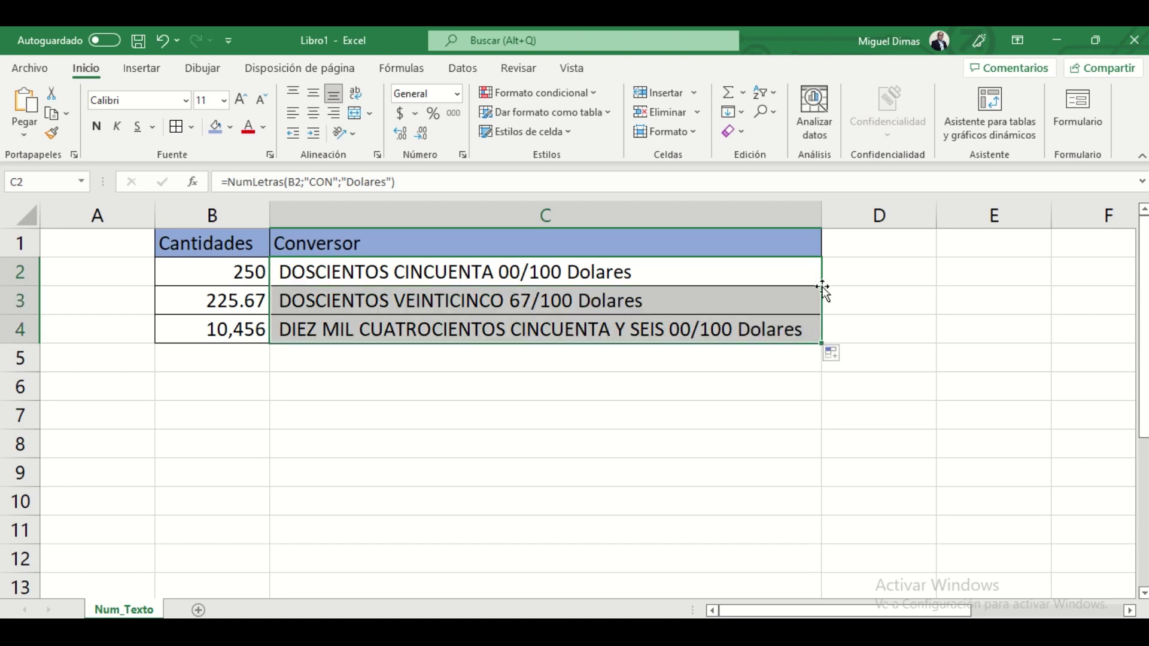
left_click_drag(822, 216, 834, 220)
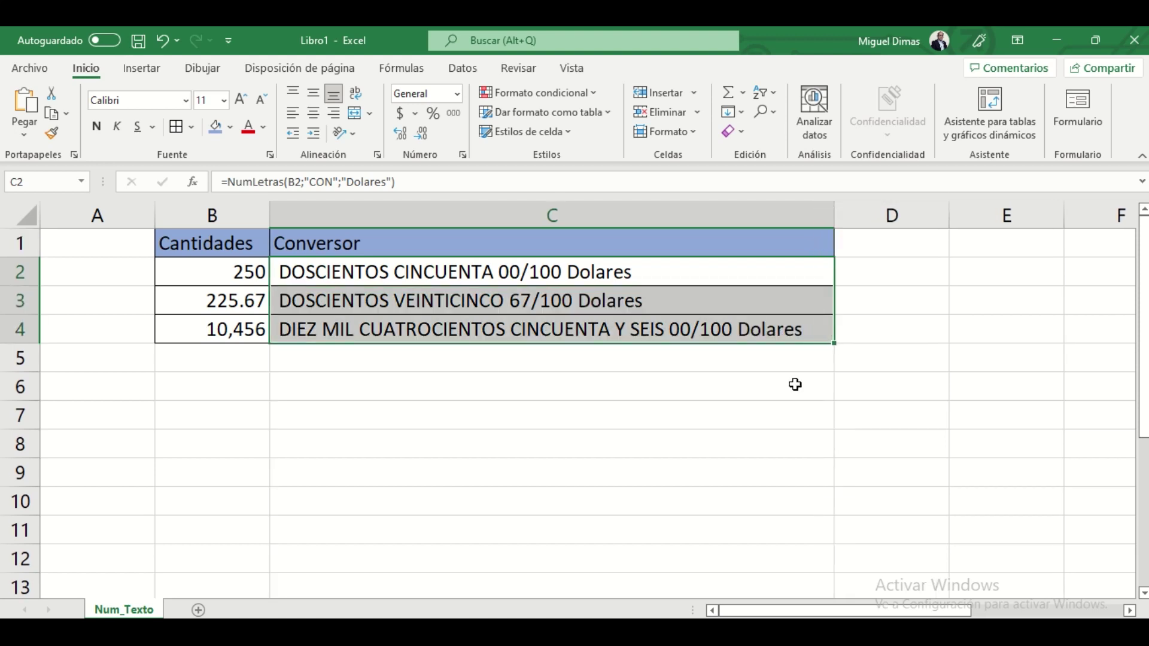
left_click(791, 436)
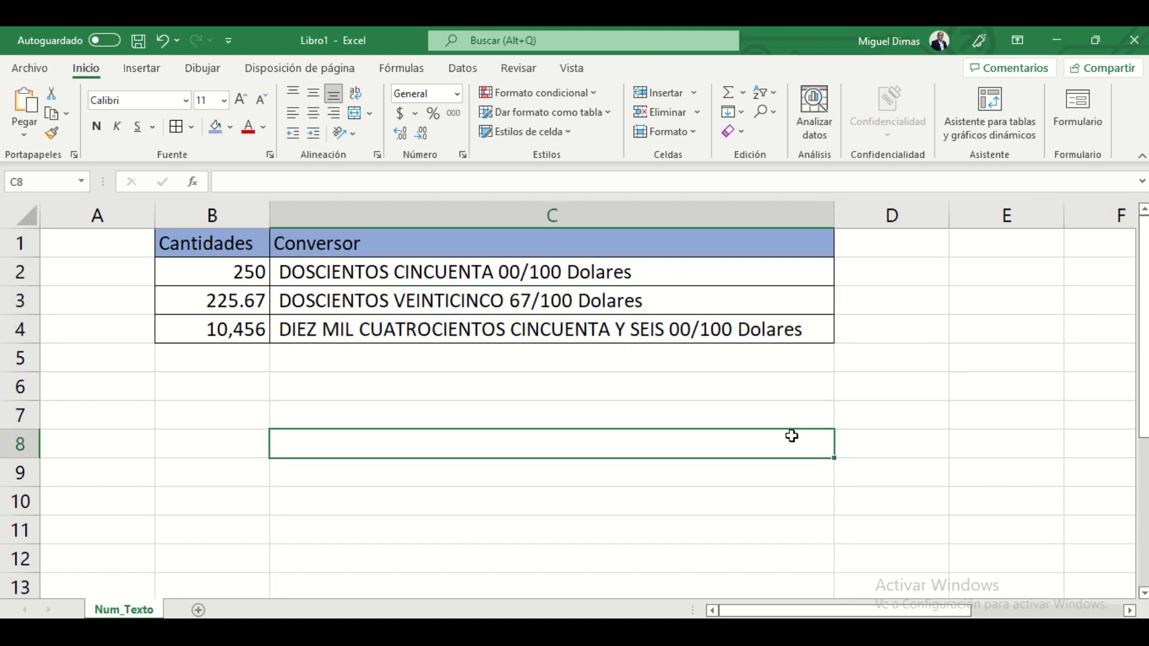